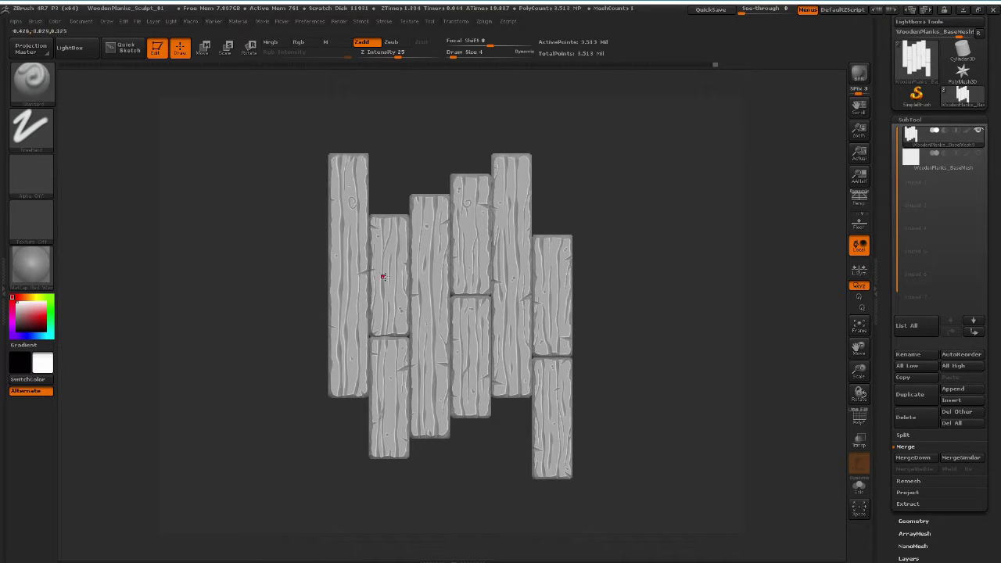
Isolate the leftmost tall plank by hiding the other planks and frame its upper end.
alt+drag(263, 312, 292, 319)
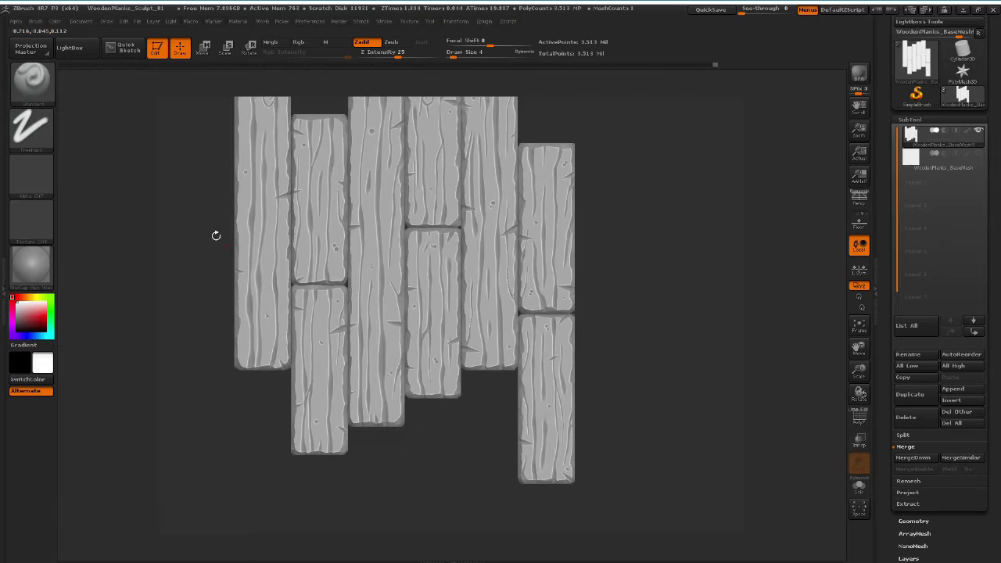
mouse_move(216, 236)
alt+mouse_down()
mouse_move(290, 313)
mouse_move(292, 375)
alt+mouse_up()
ctrl+shift+click(317, 286)
mouse_move(505, 212)
alt+mouse_down()
mouse_move(530, 353)
mouse_move(552, 364)
alt+mouse_up()
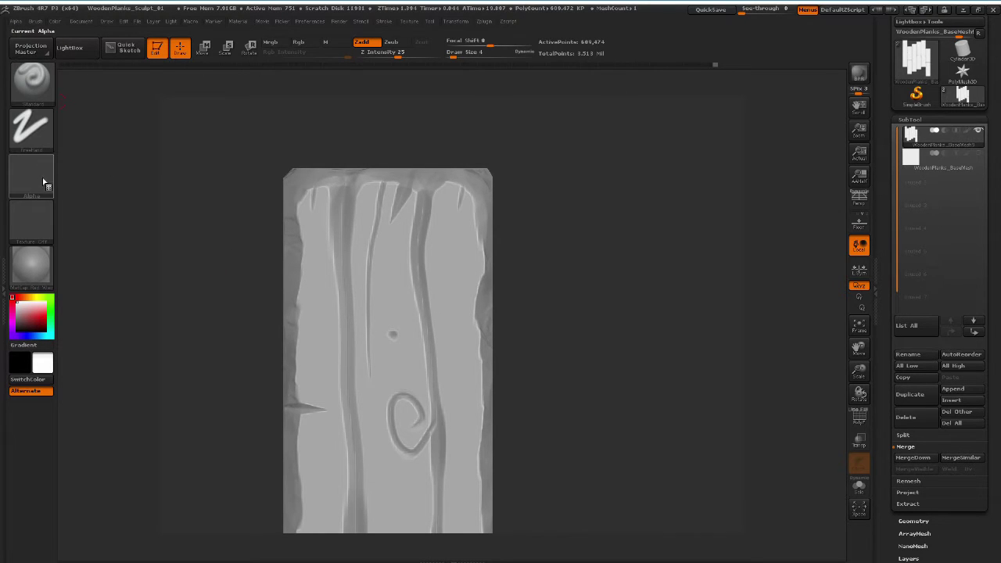
Set the Standard brush's draw size to 14 and turn off LazyMouse.
key(s)
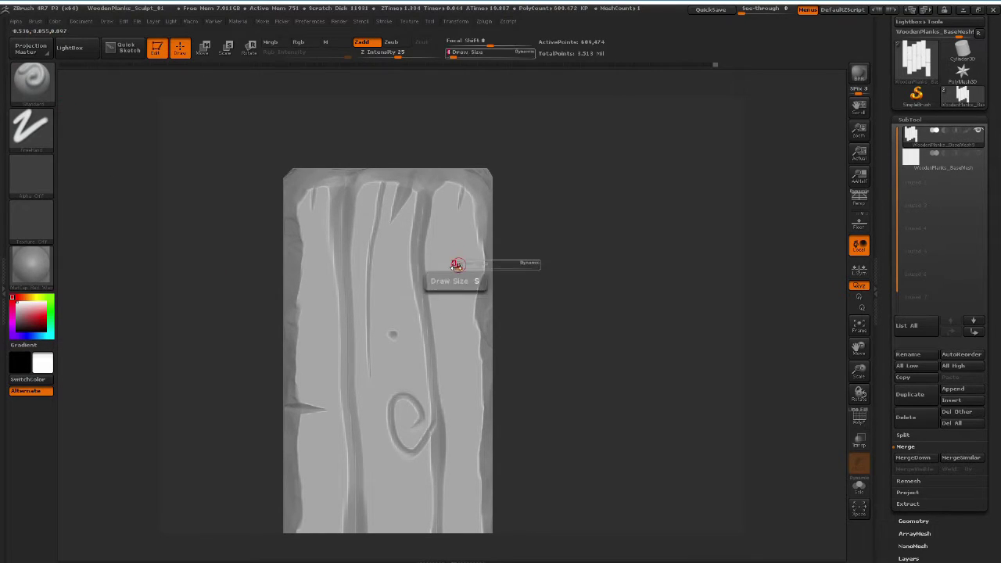
drag(455, 264, 463, 267)
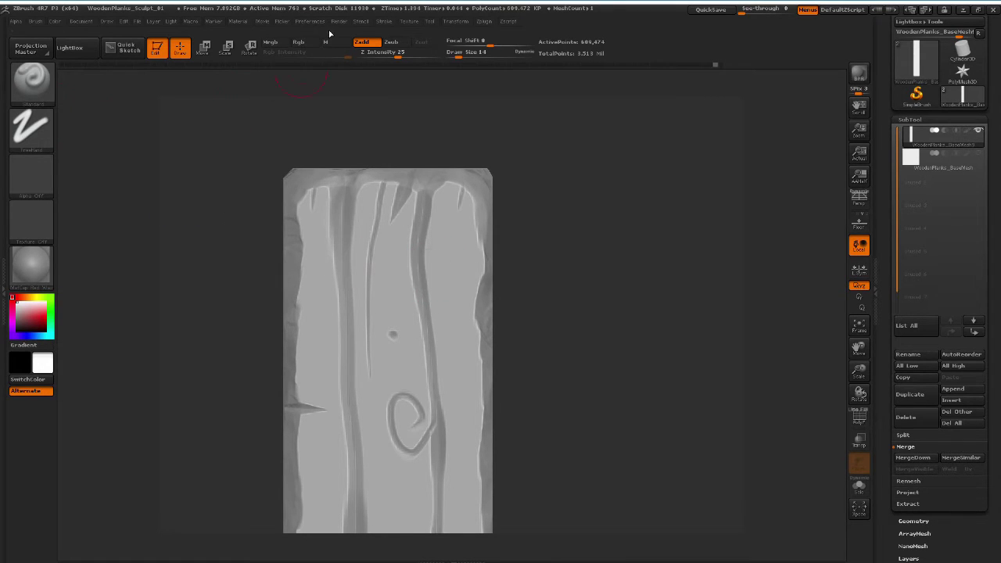
click(383, 22)
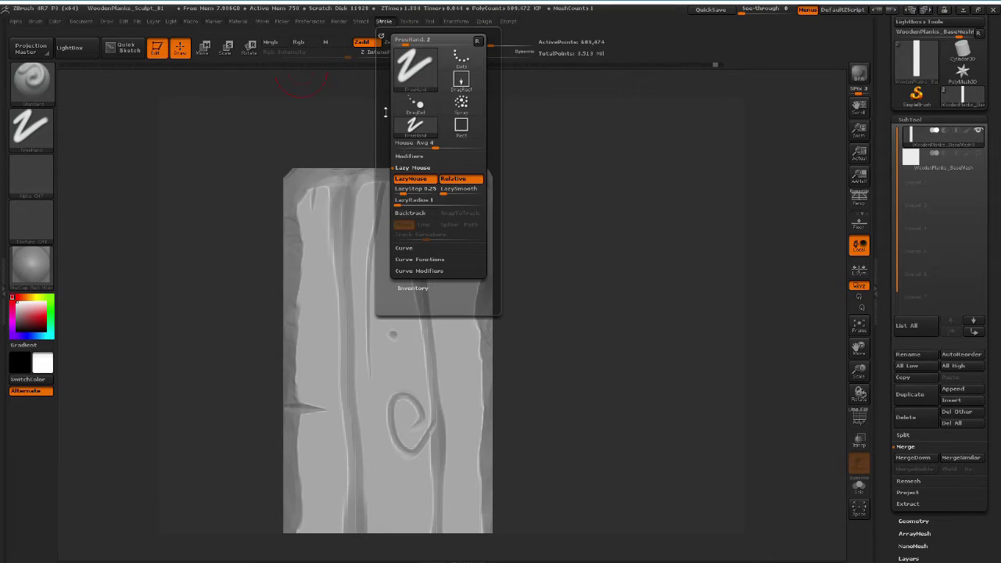
click(410, 179)
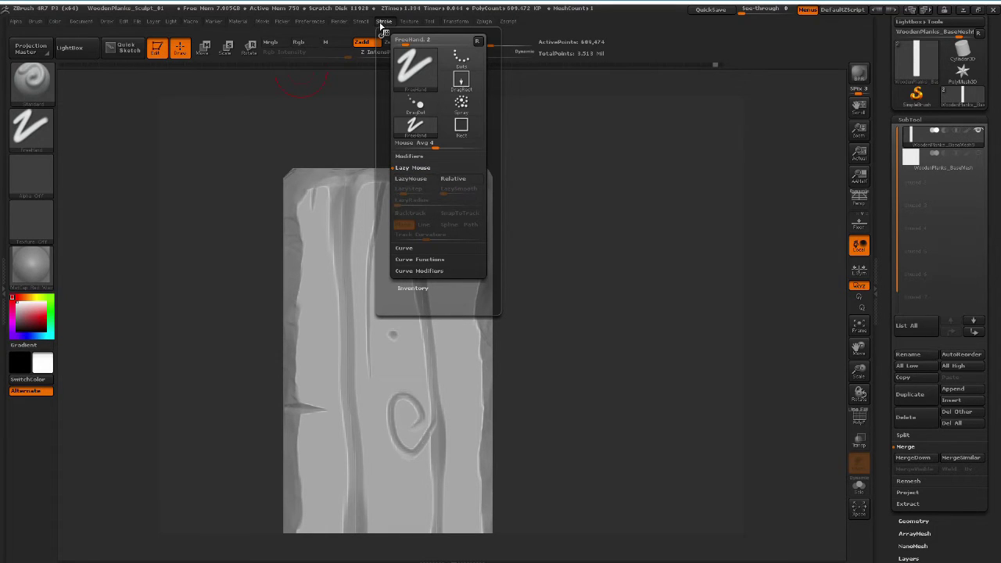
click(381, 22)
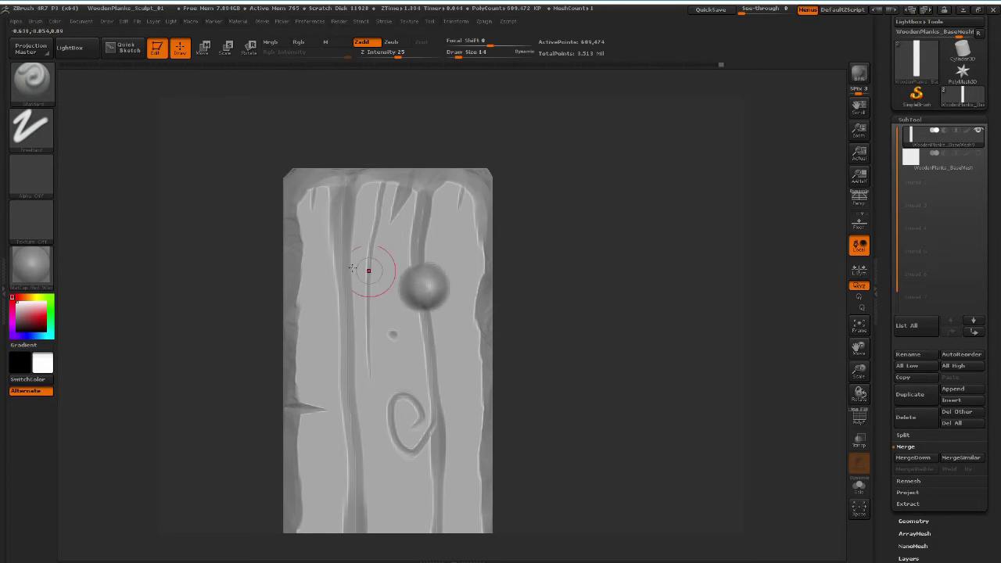
Raise two round nail heads near the upper end of the plank, one slightly lower than the other.
mouse_move(206, 272)
mouse_down()
mouse_move(170, 272)
mouse_move(235, 271)
mouse_move(204, 280)
mouse_up()
drag(360, 326, 351, 330)
mouse_move(266, 313)
mouse_down()
mouse_move(212, 286)
mouse_move(274, 309)
mouse_move(249, 302)
mouse_up()
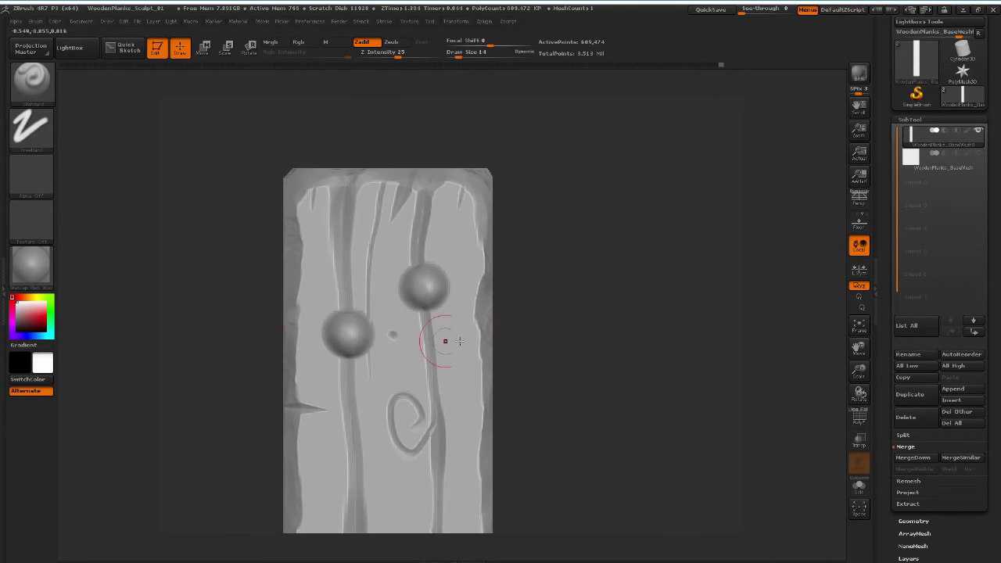
alt+drag(553, 320, 604, 328)
mouse_move(666, 257)
alt+mouse_down()
mouse_move(629, 351)
mouse_move(657, 302)
mouse_move(647, 318)
alt+mouse_up()
key(f)
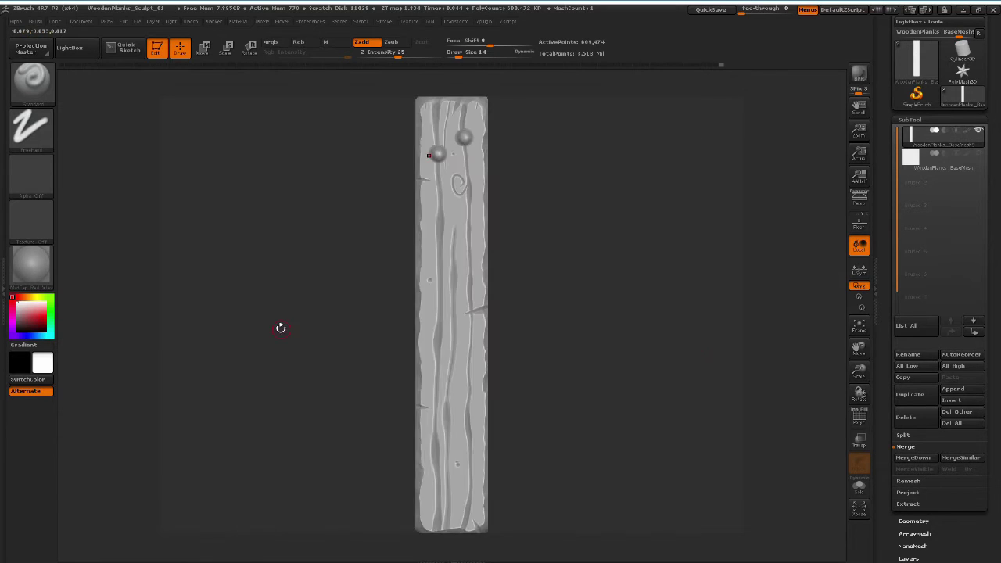
Switch to the TrimDynamic brush and set its draw size to 10 for work on the nail heads.
alt+drag(317, 287, 442, 366)
alt+drag(282, 243, 280, 359)
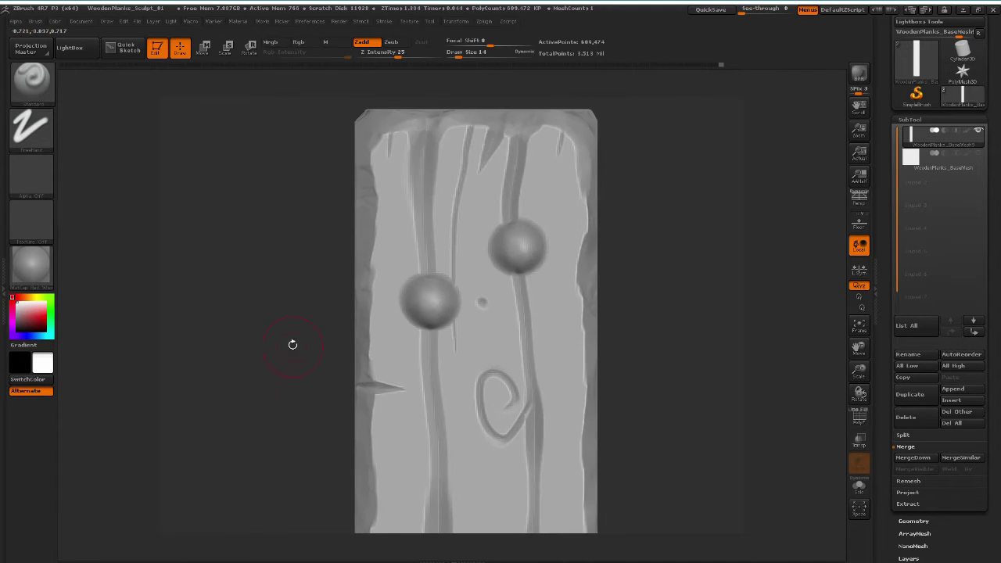
mouse_move(236, 234)
alt+mouse_down()
mouse_move(242, 282)
mouse_move(200, 347)
mouse_move(203, 333)
alt+mouse_up()
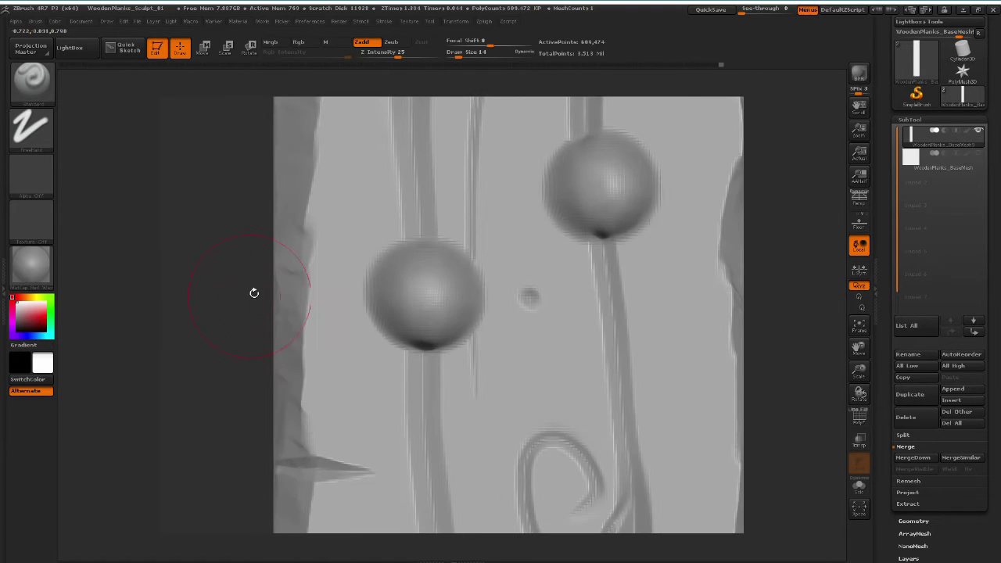
key(b)
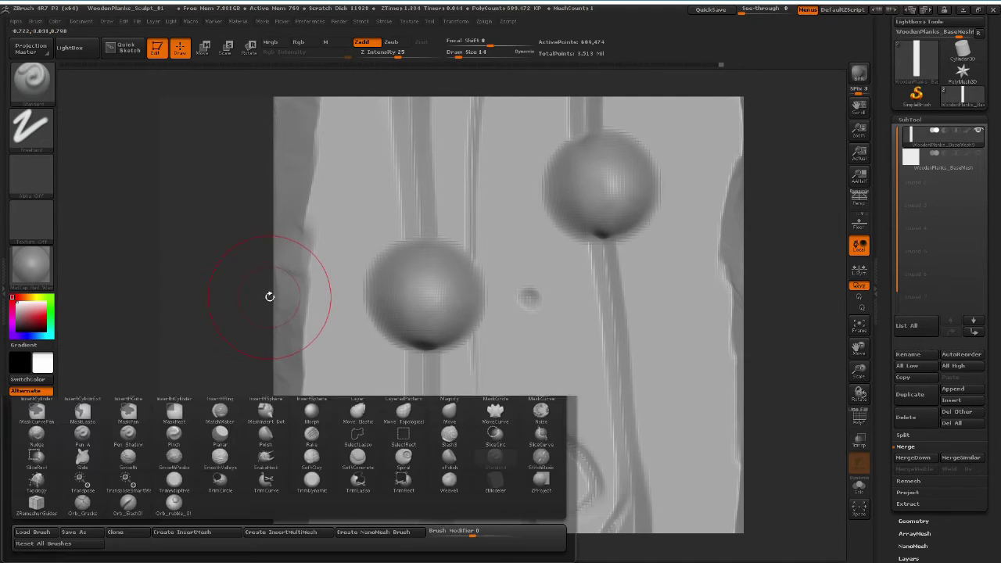
key(t)
key(d)
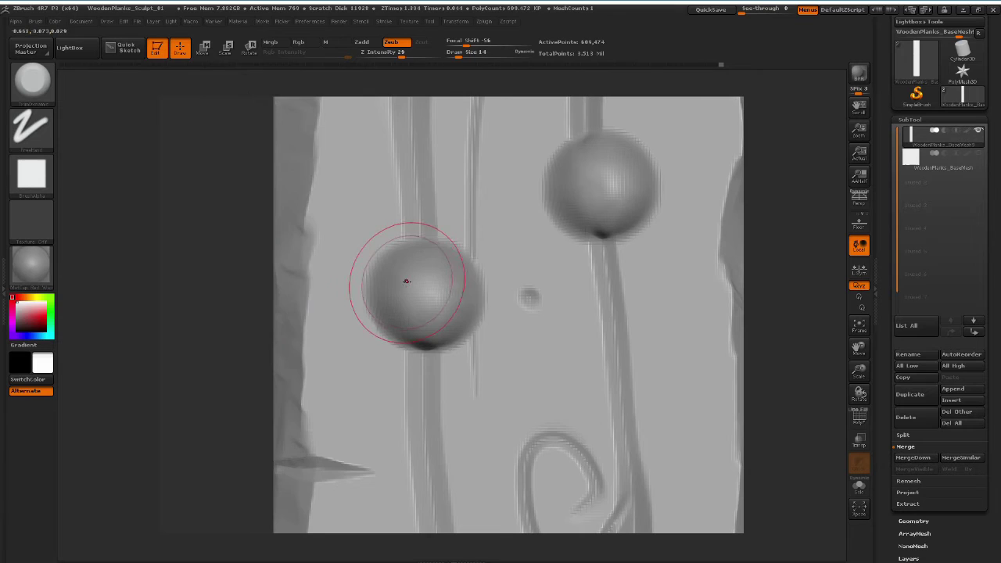
key(b)
key(t)
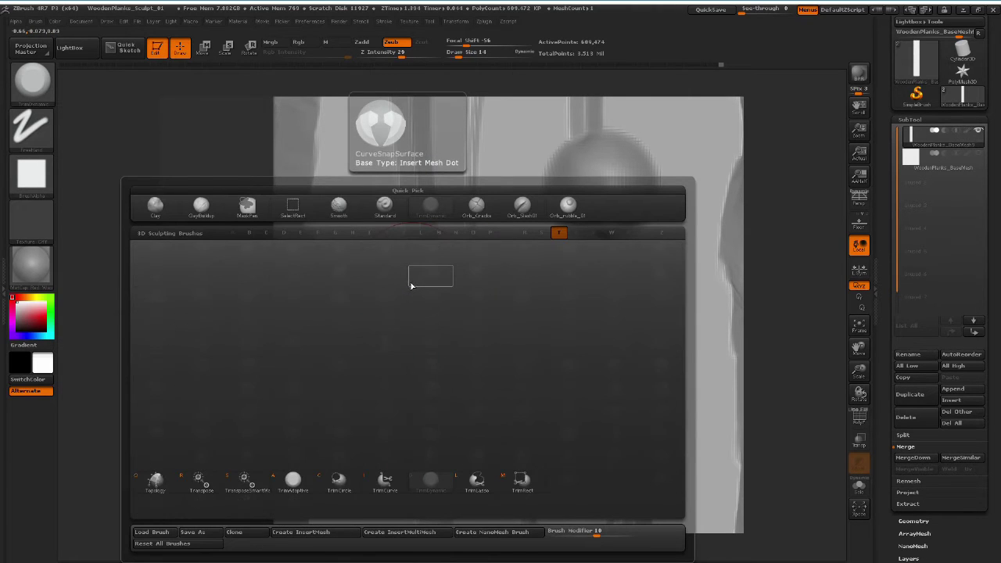
key(d)
key(s)
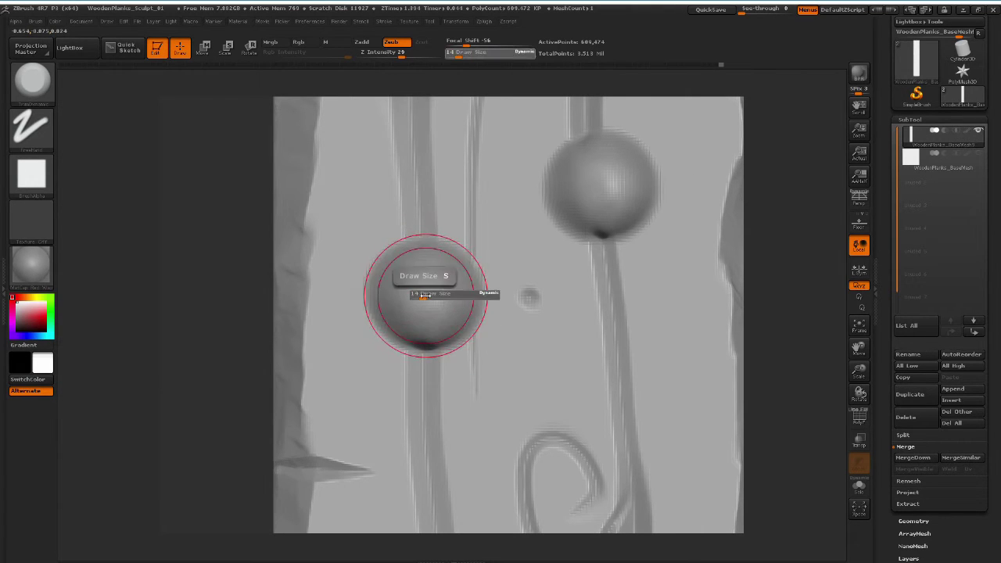
drag(423, 296, 426, 301)
key(s)
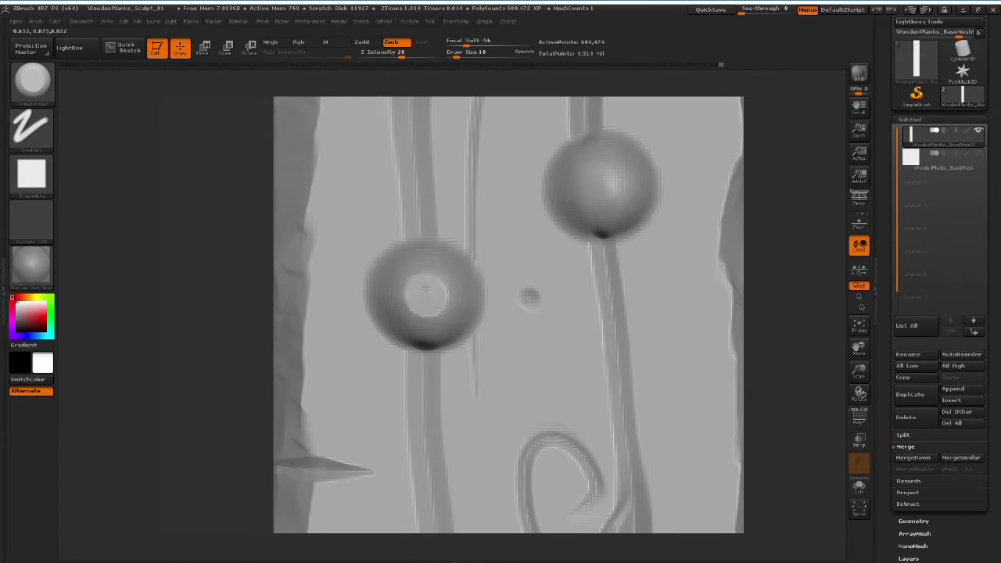
Flatten the rounded surfaces of both nail heads into irregular hammered facets.
drag(417, 258, 391, 295)
mouse_move(406, 329)
mouse_down()
mouse_move(434, 327)
mouse_move(421, 339)
mouse_up()
mouse_move(458, 290)
mouse_down()
mouse_move(448, 281)
mouse_move(431, 308)
mouse_move(414, 295)
mouse_up()
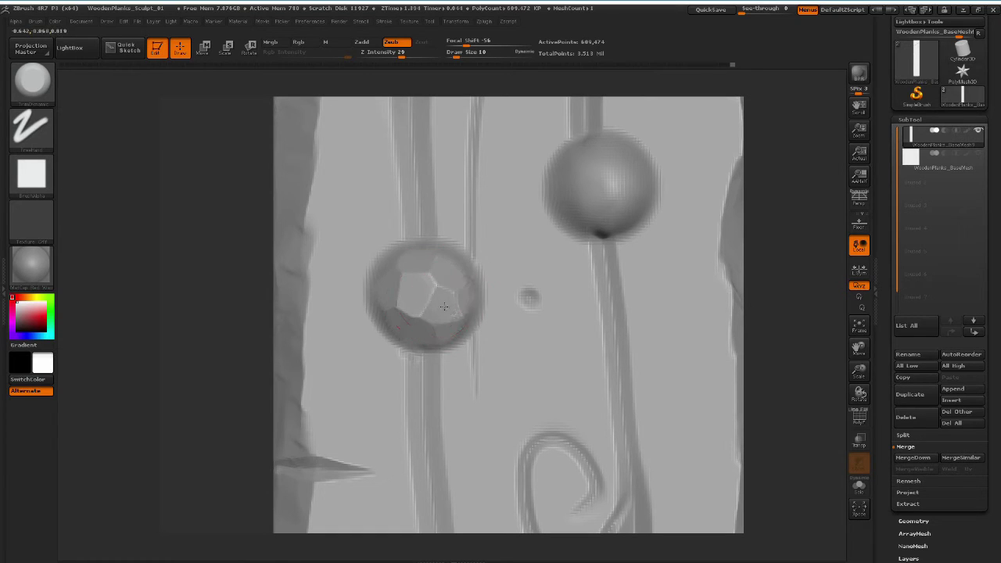
alt+drag(234, 279, 138, 350)
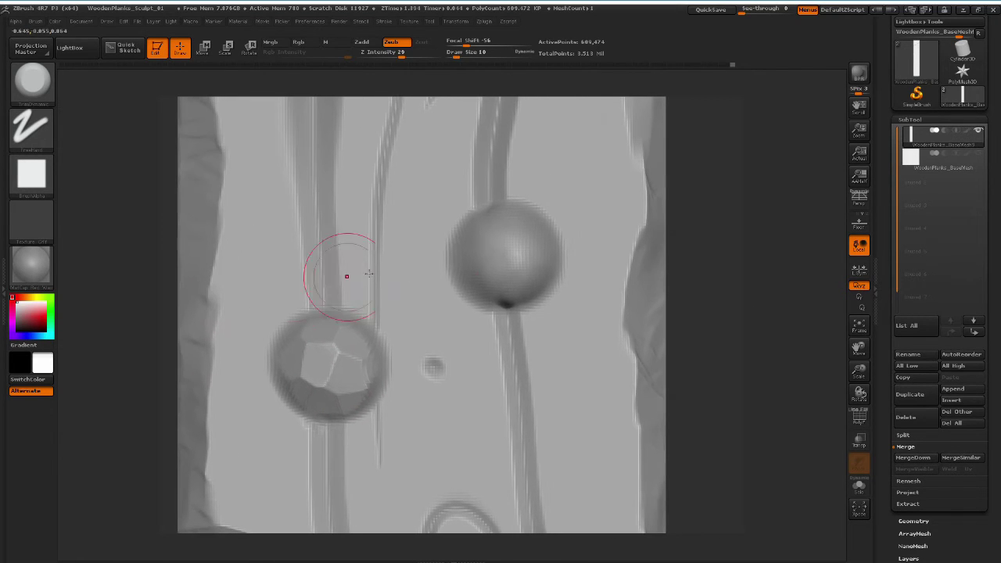
mouse_move(508, 258)
mouse_down()
mouse_move(497, 229)
mouse_move(469, 256)
mouse_move(483, 281)
mouse_move(510, 288)
mouse_move(530, 266)
mouse_move(529, 245)
mouse_move(487, 257)
mouse_move(486, 234)
mouse_move(501, 236)
mouse_move(509, 257)
mouse_up()
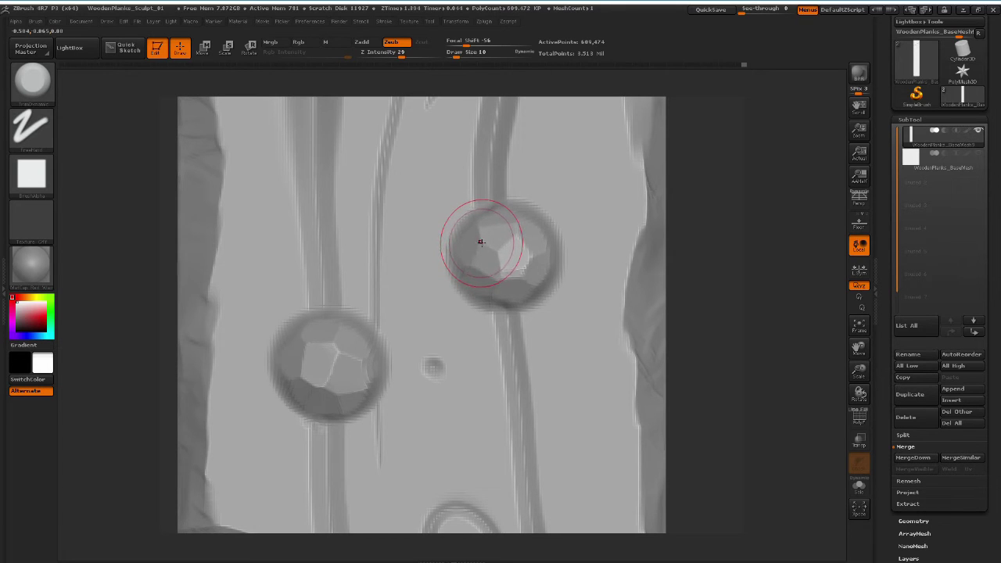
Switch to the Orb_Cracks brush and set its draw size to 7.
key(b)
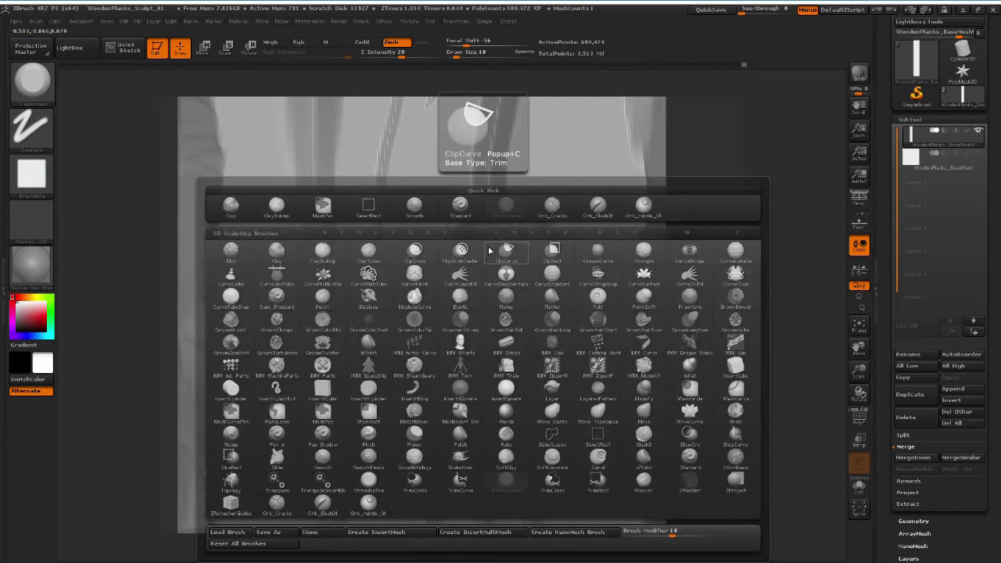
key(o)
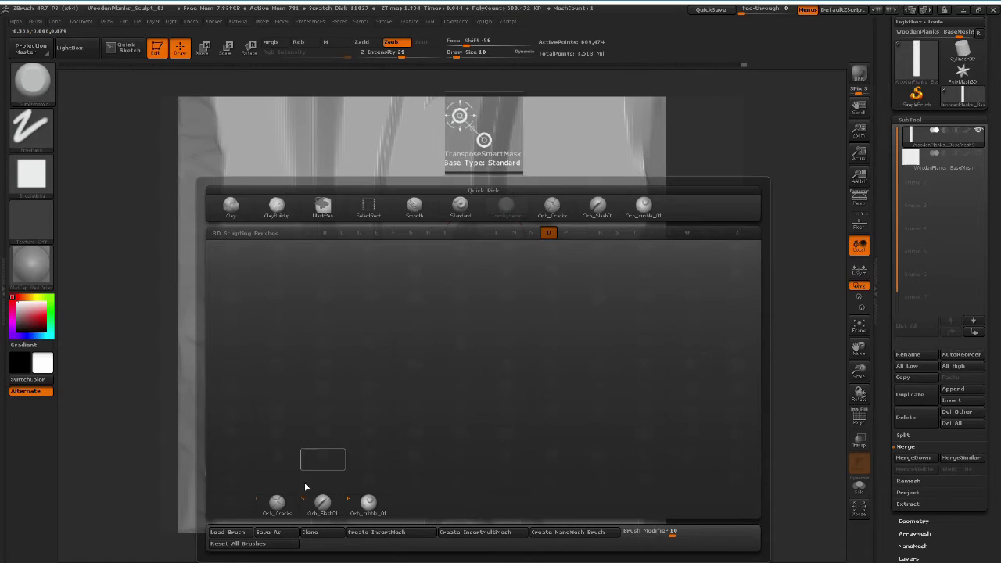
click(275, 508)
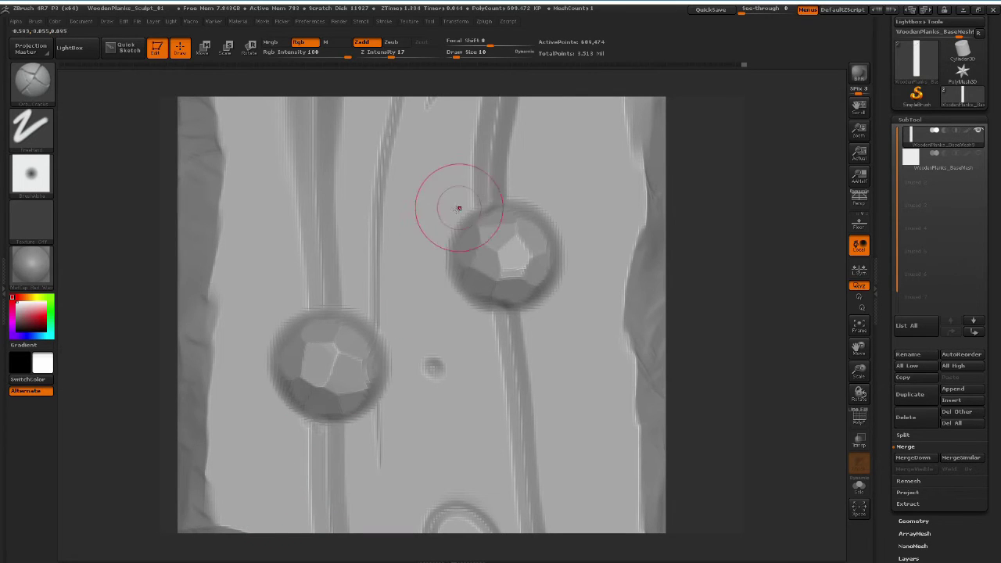
text(s7)
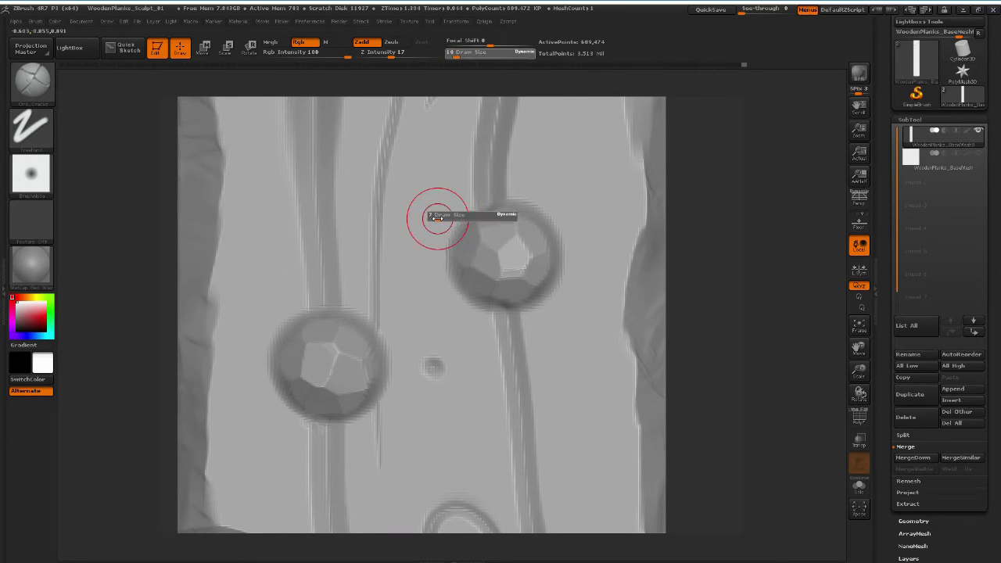
key(Return)
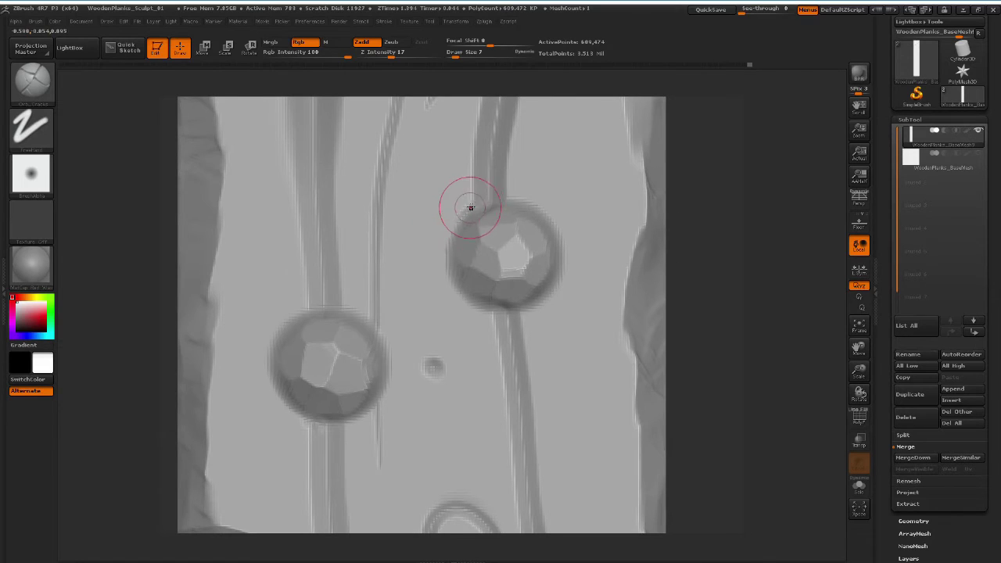
click(381, 22)
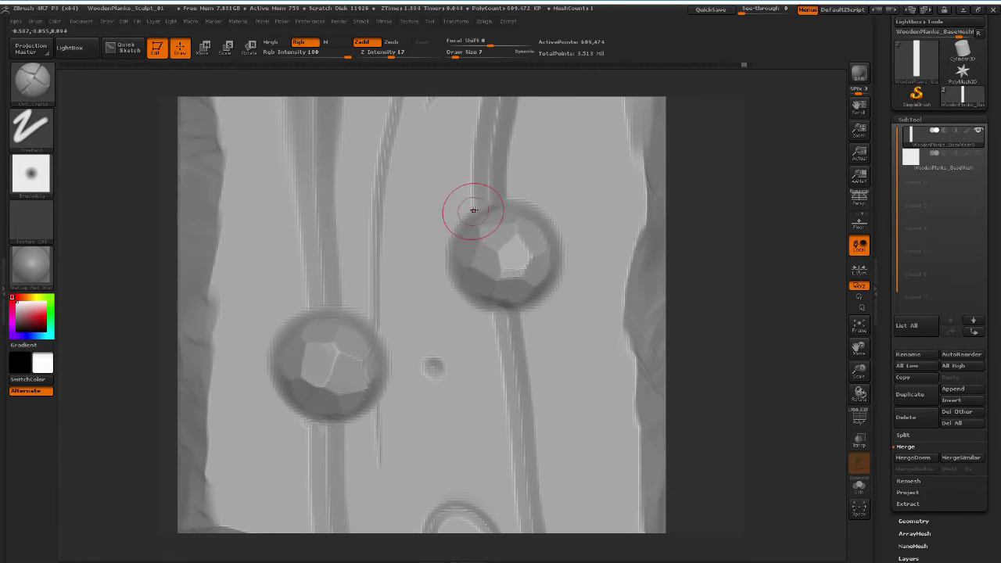
Carve a groove all the way around the higher nail head where it meets the wood.
mouse_move(474, 204)
mouse_down()
mouse_move(438, 238)
mouse_move(443, 280)
mouse_up()
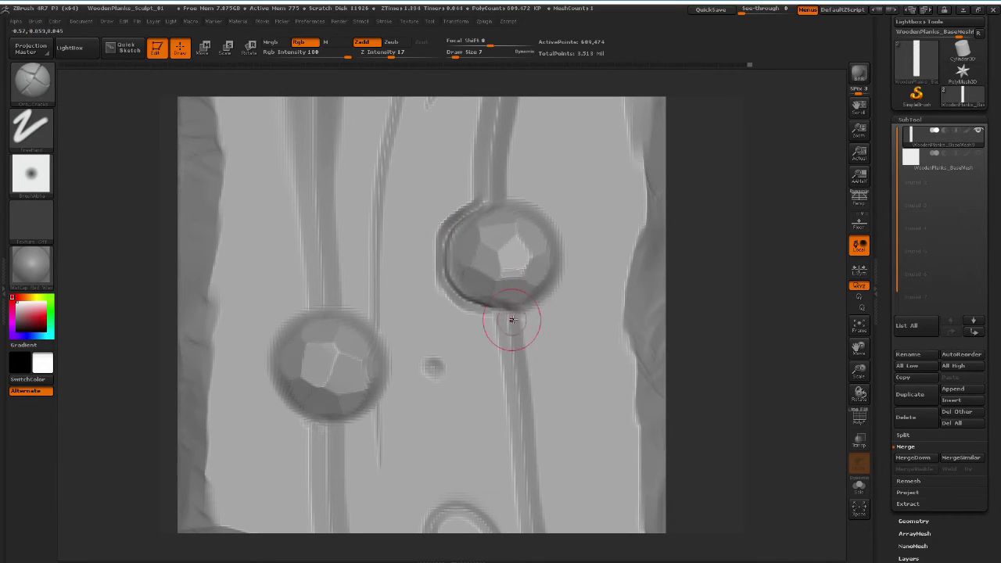
drag(511, 319, 536, 303)
drag(562, 248, 525, 203)
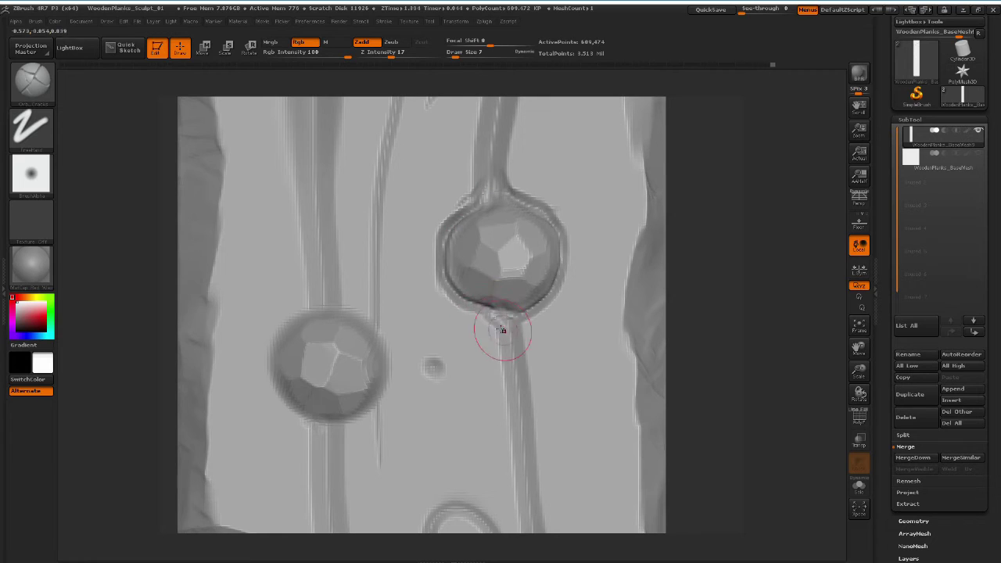
drag(476, 310, 489, 305)
Flatten the raised rim of the groove around the higher nail head using TrimDynamic at draw size 5.
key(b)
key(t)
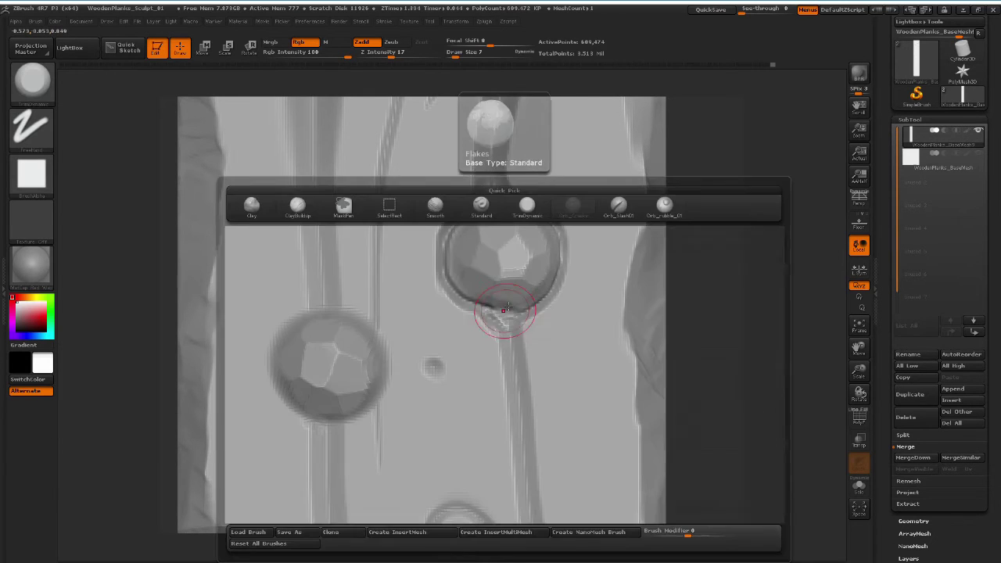
key(d)
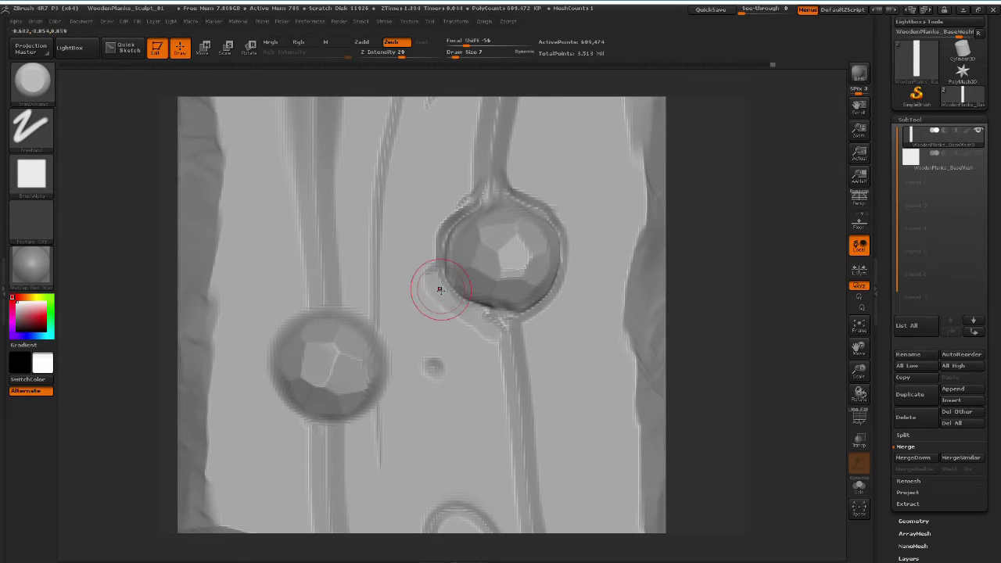
key(s)
drag(425, 261, 423, 262)
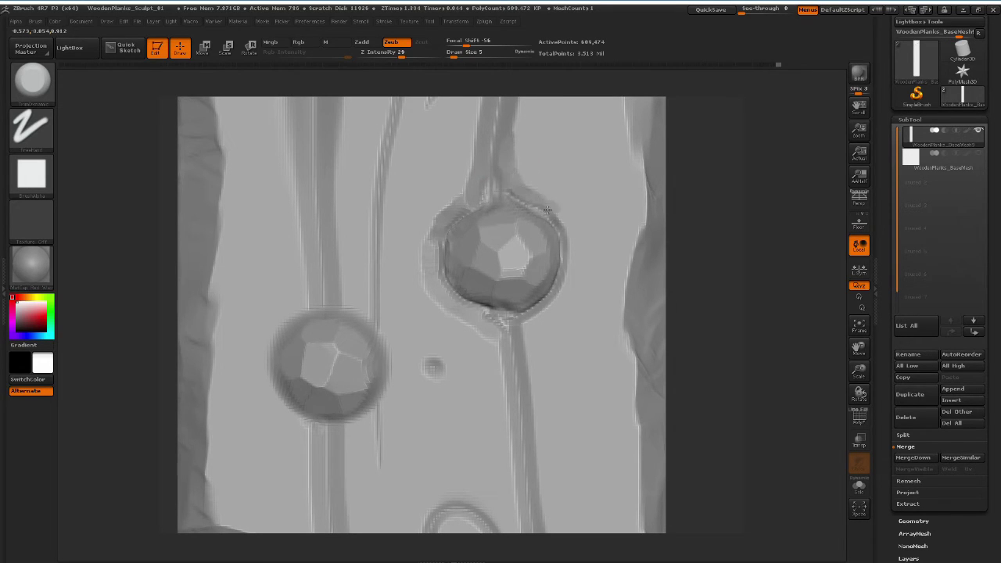
drag(547, 210, 558, 222)
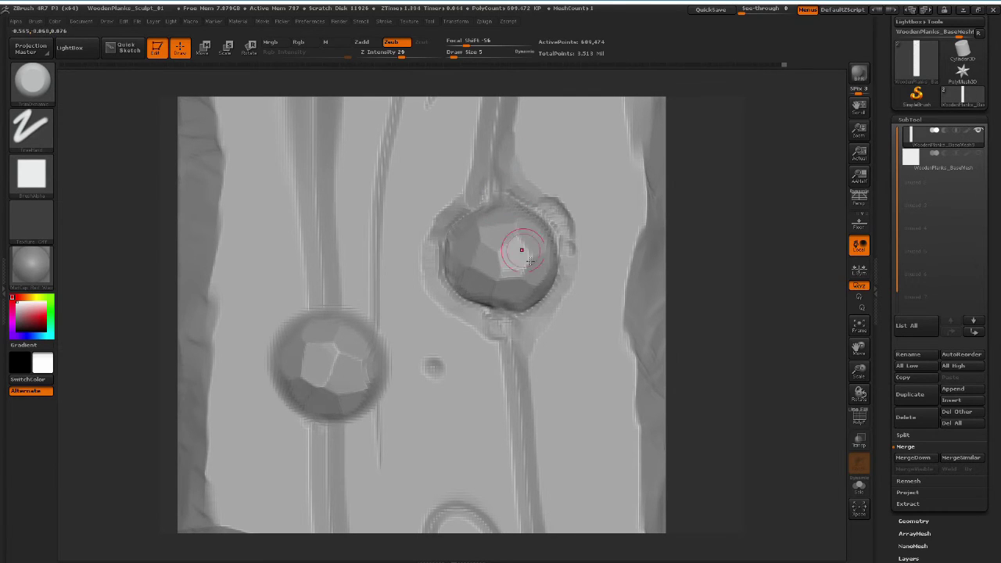
Carve a groove around the lower nail head with the Orb_Cracks brush at draw size 10, undoing unwanted strokes.
key(b)
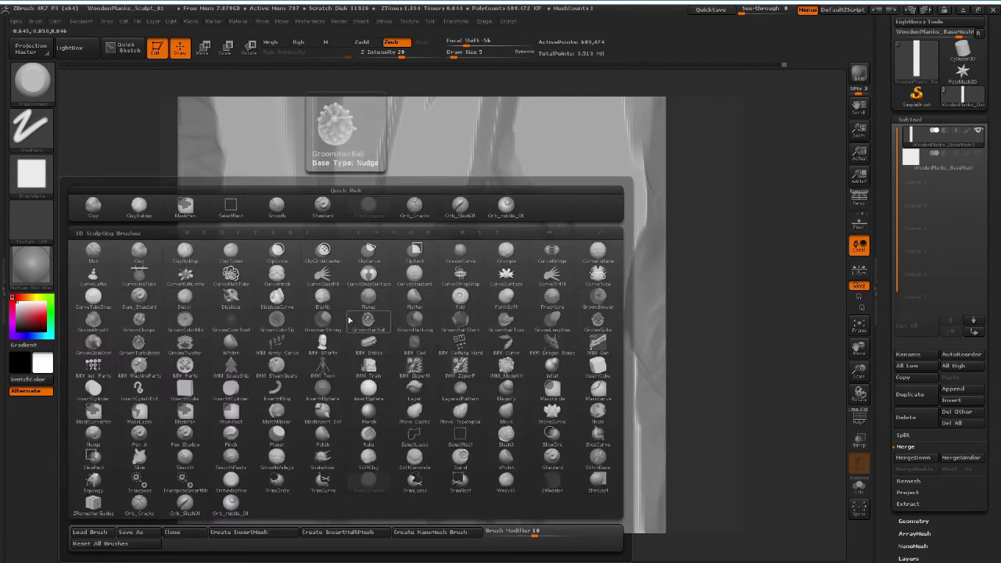
click(334, 313)
key(s)
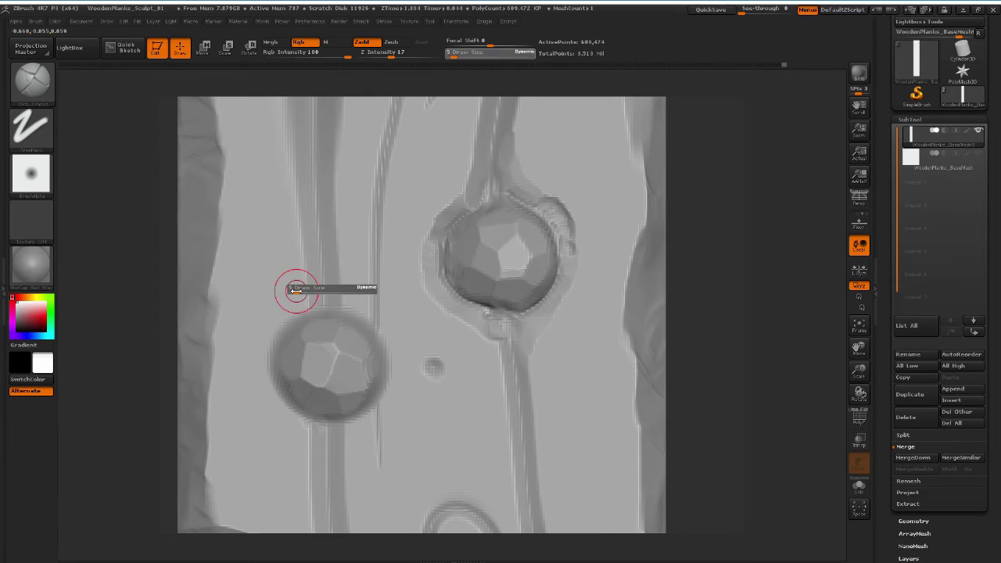
mouse_move(297, 290)
mouse_down()
mouse_move(264, 356)
mouse_move(268, 392)
mouse_move(312, 432)
mouse_up()
key(ctrl+z)
mouse_move(325, 297)
mouse_down()
mouse_move(264, 346)
mouse_move(266, 391)
mouse_move(320, 434)
mouse_move(371, 422)
mouse_move(297, 409)
mouse_move(290, 425)
mouse_move(358, 424)
mouse_move(373, 408)
mouse_move(352, 425)
mouse_up()
key(ctrl+z)
key(ctrl+z)
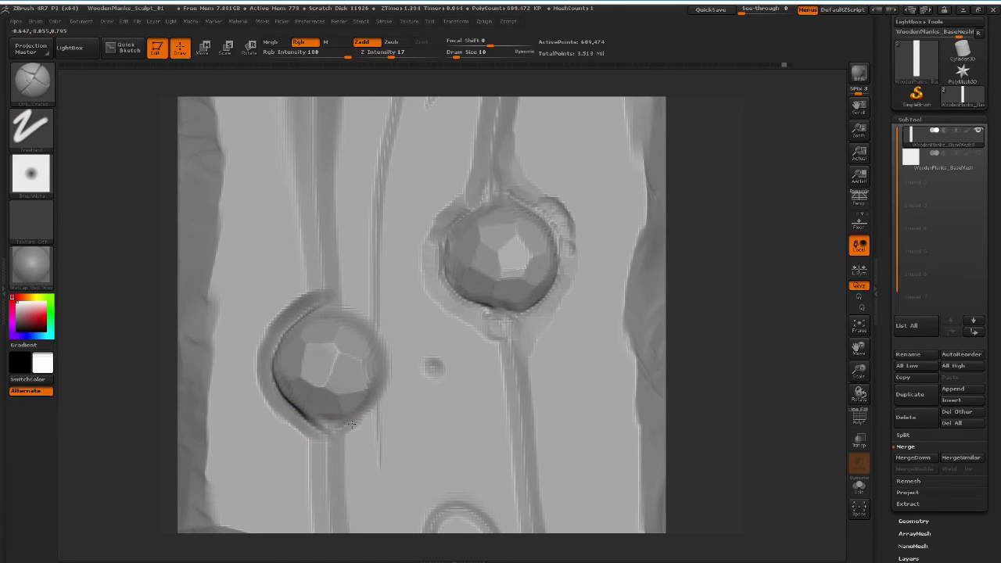
drag(383, 349, 344, 301)
Flatten the raised rim of the groove around the lower nail head using TrimDynamic at draw size 5.
key(b)
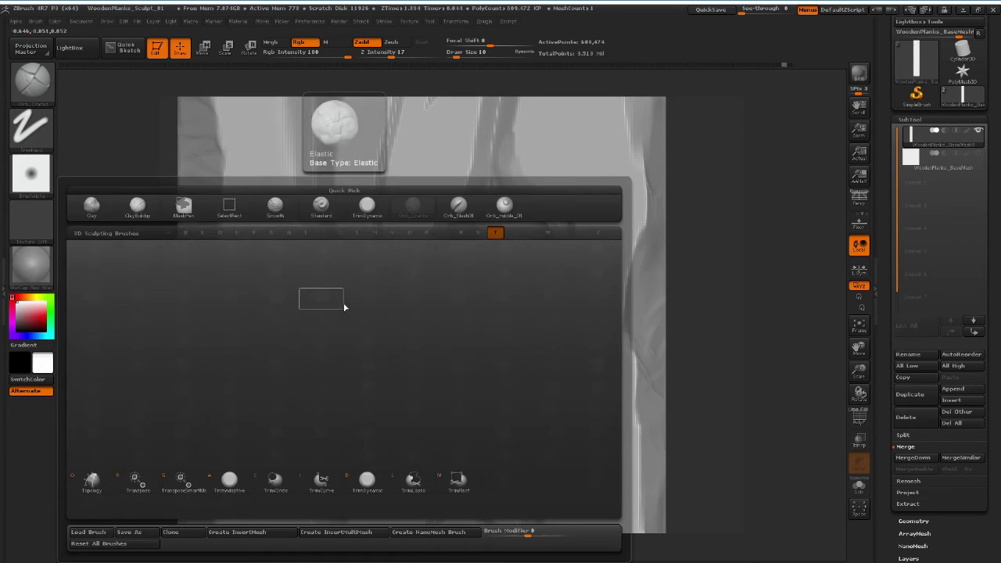
key(t)
key(d)
key(s)
drag(288, 280, 285, 279)
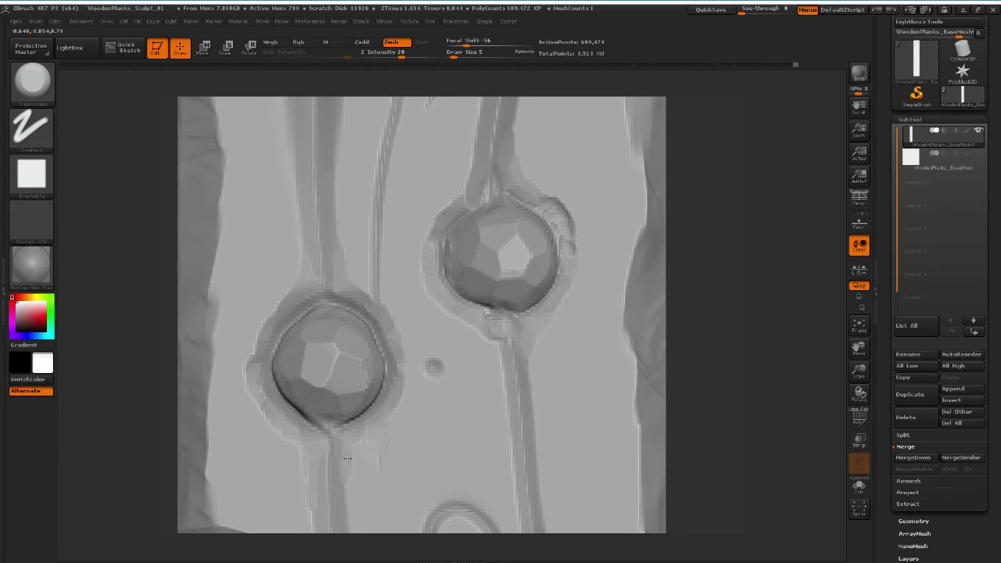
Smooth and flatten the raised lump on the wood at the upper-right edge of the higher nail head.
key(f)
alt+drag(349, 185, 296, 352)
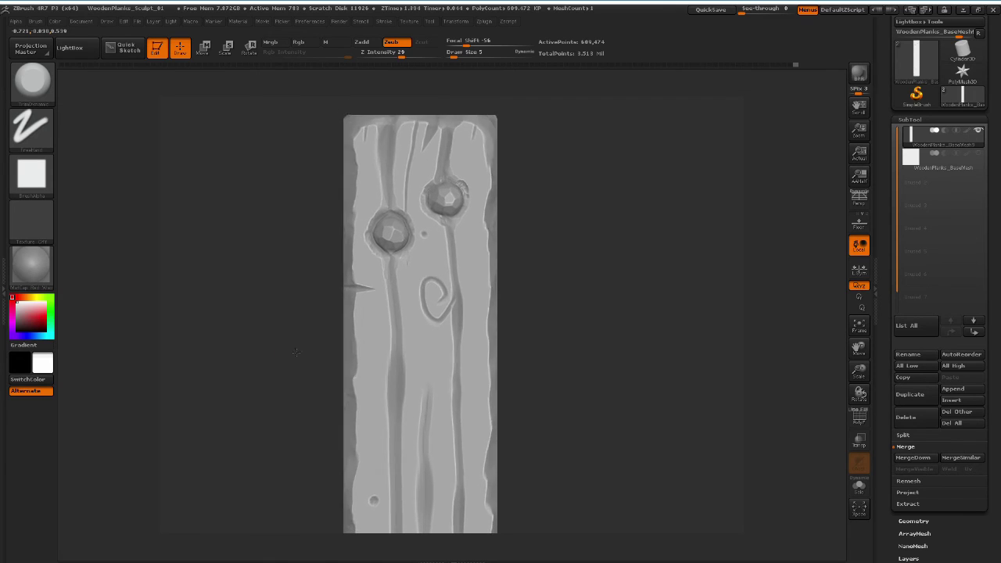
alt+drag(322, 202, 318, 268)
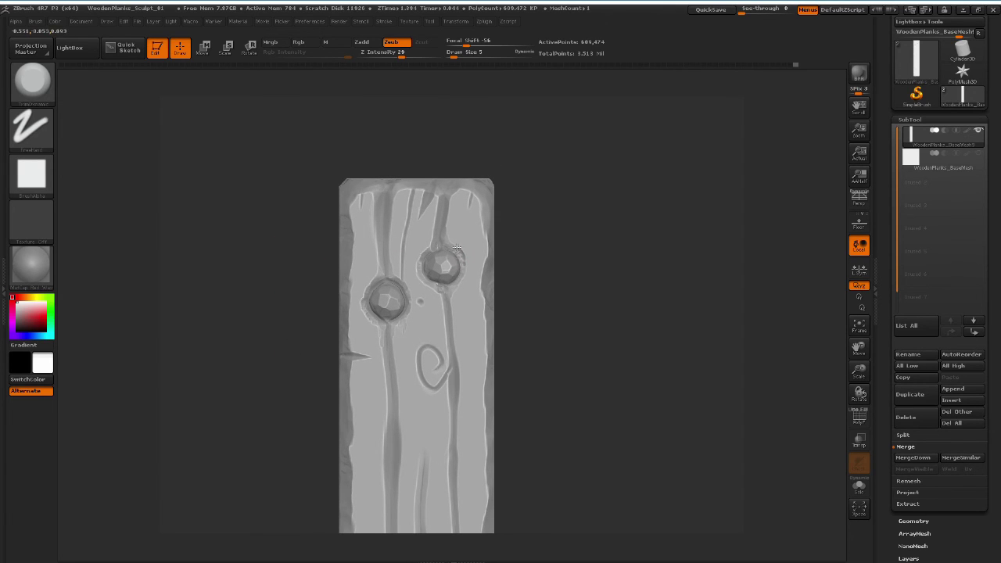
alt+drag(506, 282, 616, 356)
key(shift)
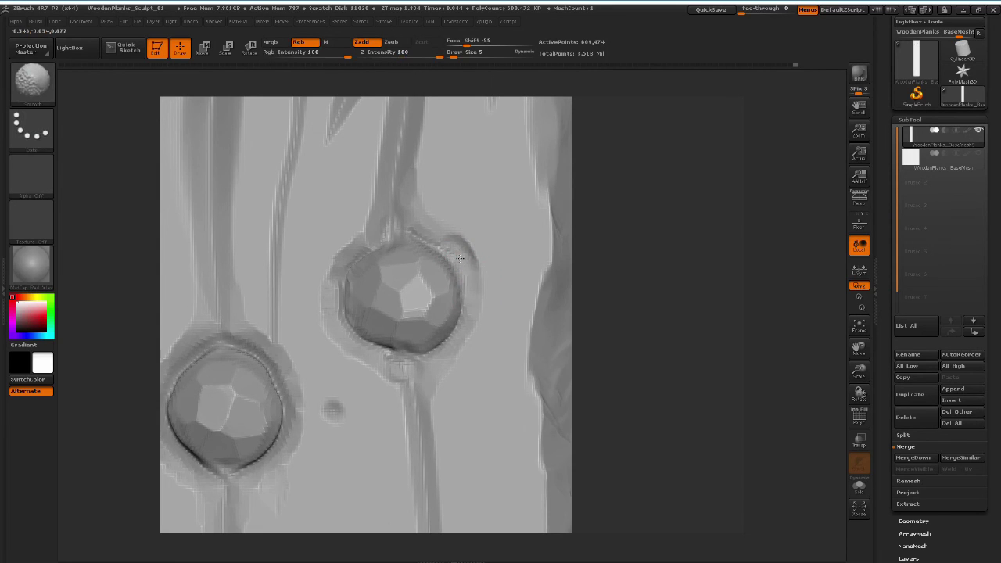
alt+right_drag(630, 341, 454, 263)
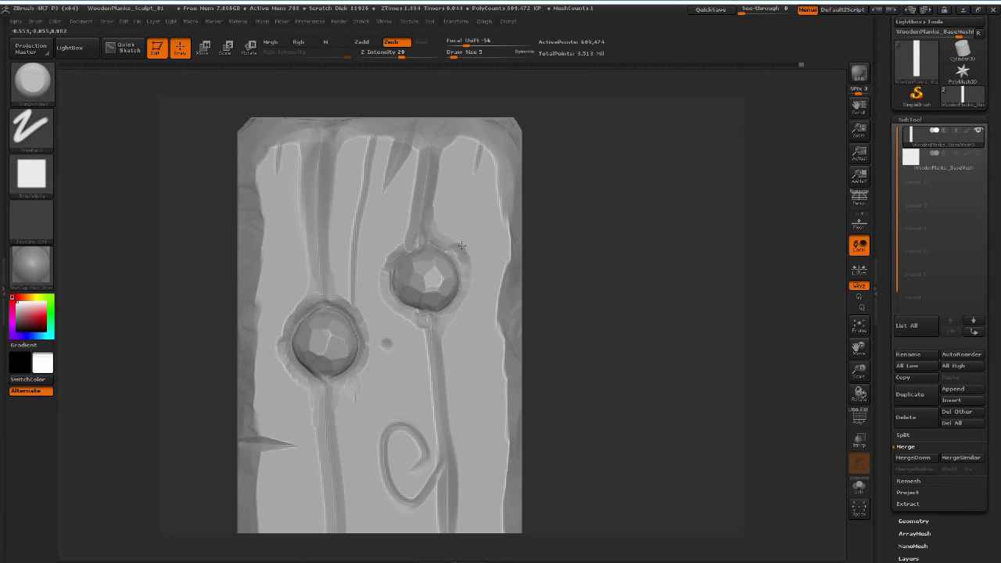
Unhide all the remaining planks and frame the whole set of planks.
alt+drag(563, 360, 492, 321)
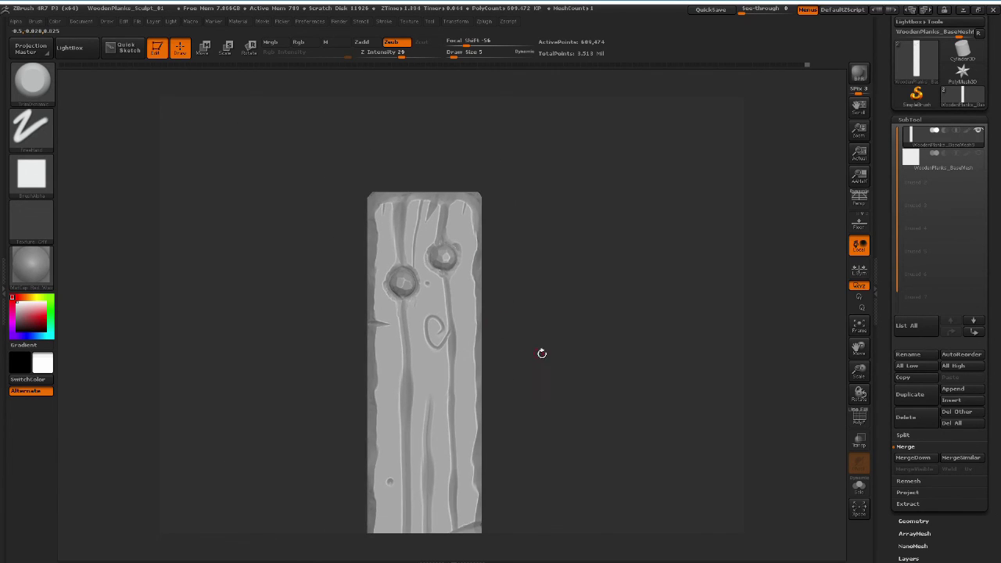
ctrl+shift+click(265, 350)
alt+right_drag(261, 354, 270, 314)
mouse_move(271, 314)
alt+mouse_down()
mouse_move(259, 325)
mouse_move(305, 336)
mouse_move(267, 317)
alt+mouse_up()
alt+right_drag(269, 310, 252, 264)
alt+drag(261, 336, 274, 200)
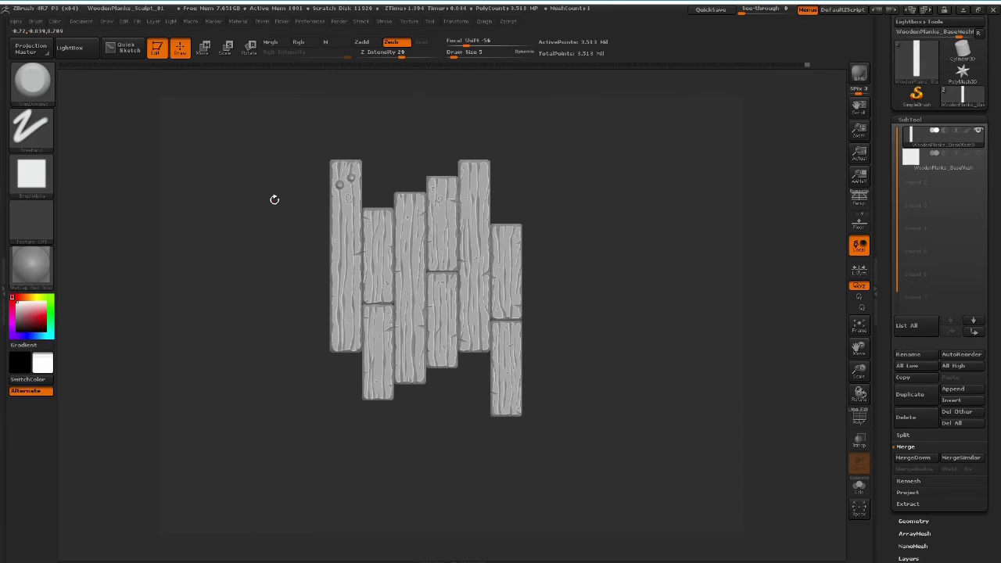